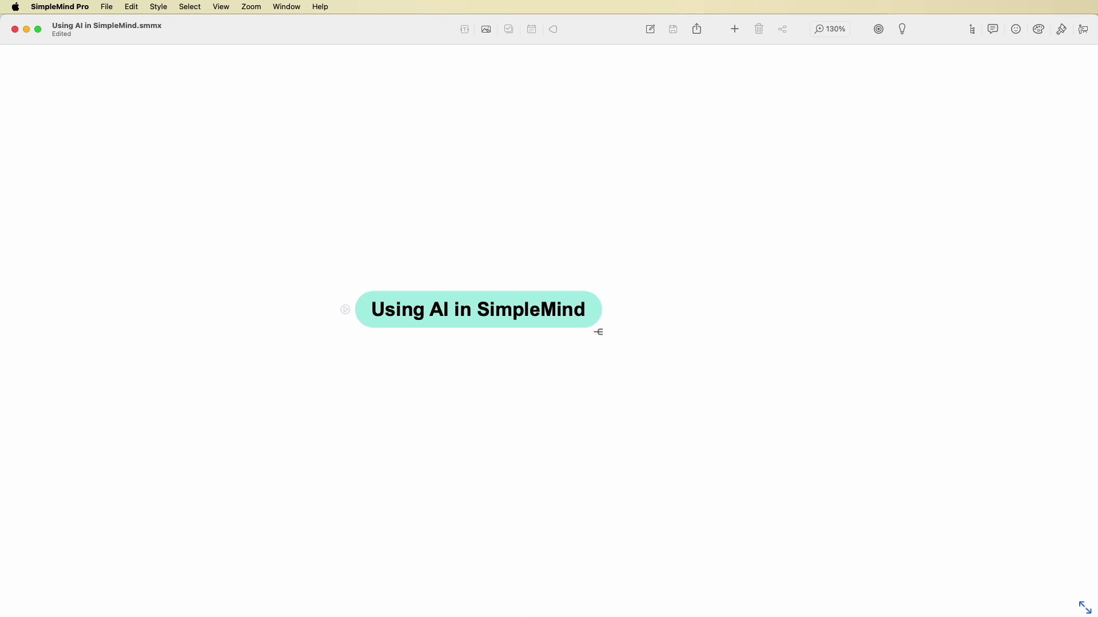
# Switch from SimpleMind Pro to the ChatGPT conversation in Safari.
pyautogui.press('super+Tab')
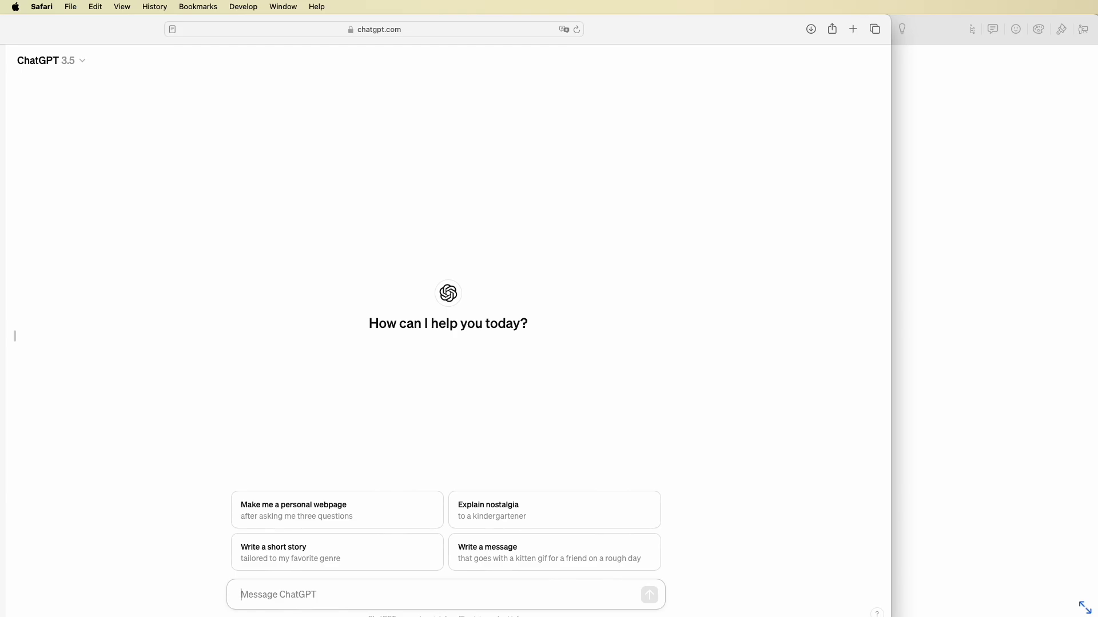
# Ask ChatGPT for an OPML2 outline about Mozart and copy the returned code.
pyautogui.write('Give me an outline in opml2 format')
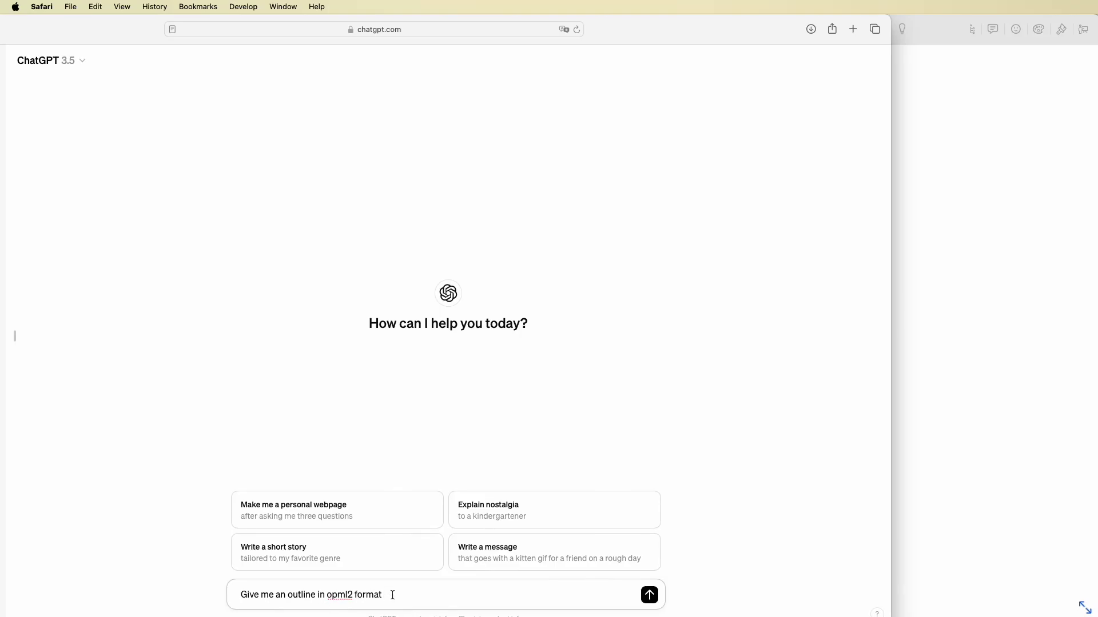
pyautogui.write(' about Mozart')
pyautogui.press('Return')
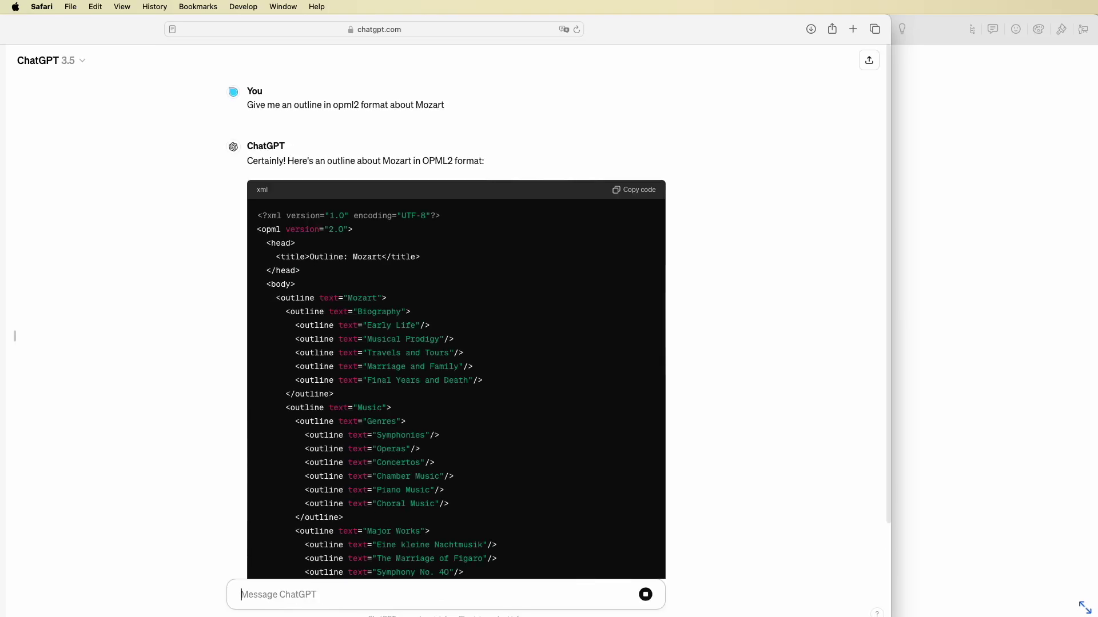
pyautogui.scroll(-3, 531, 316)
pyautogui.scroll(-3, 532, 316)
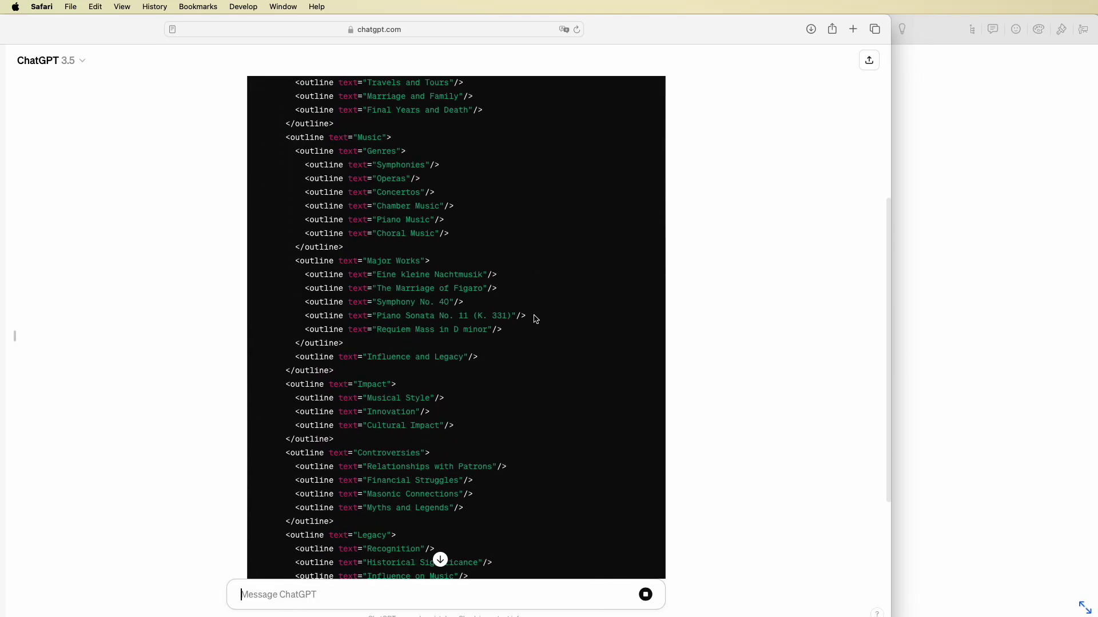
pyautogui.scroll(-3, 536, 318)
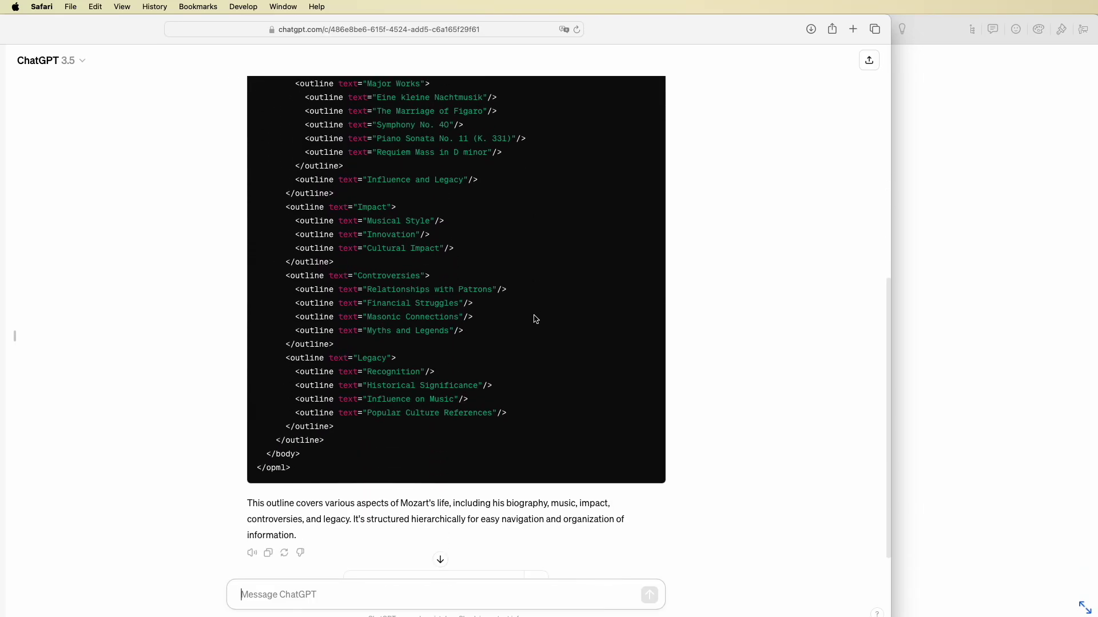
pyautogui.scroll(4, 531, 316)
pyautogui.scroll(4, 532, 316)
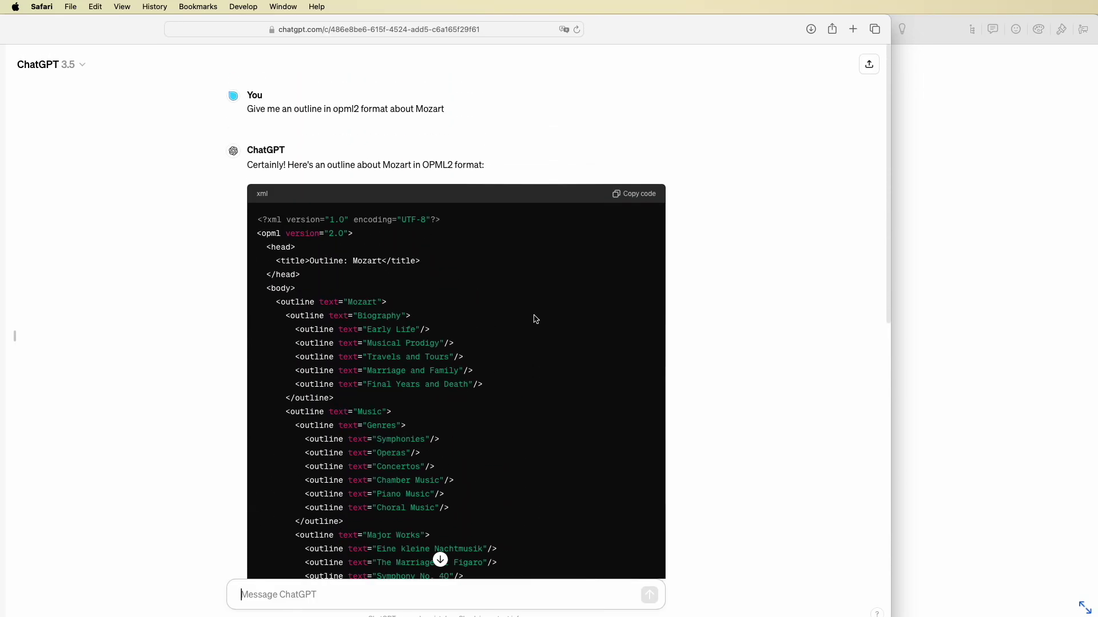
pyautogui.click(632, 194)
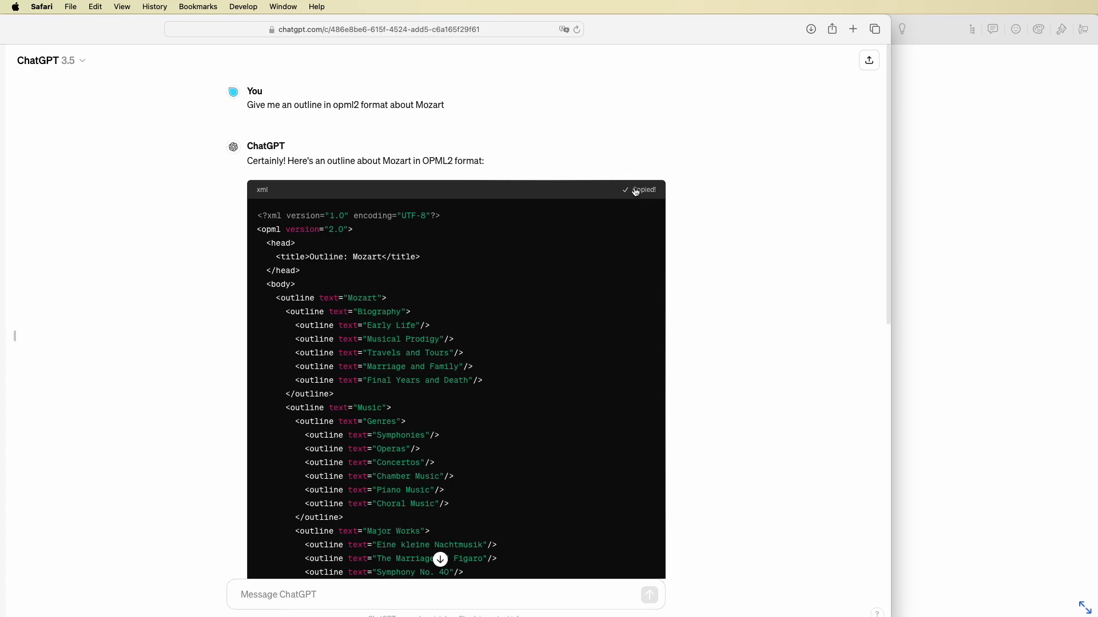
# Create a new mind map from the From Clipboard template, centered on Mozart.
pyautogui.click(949, 232)
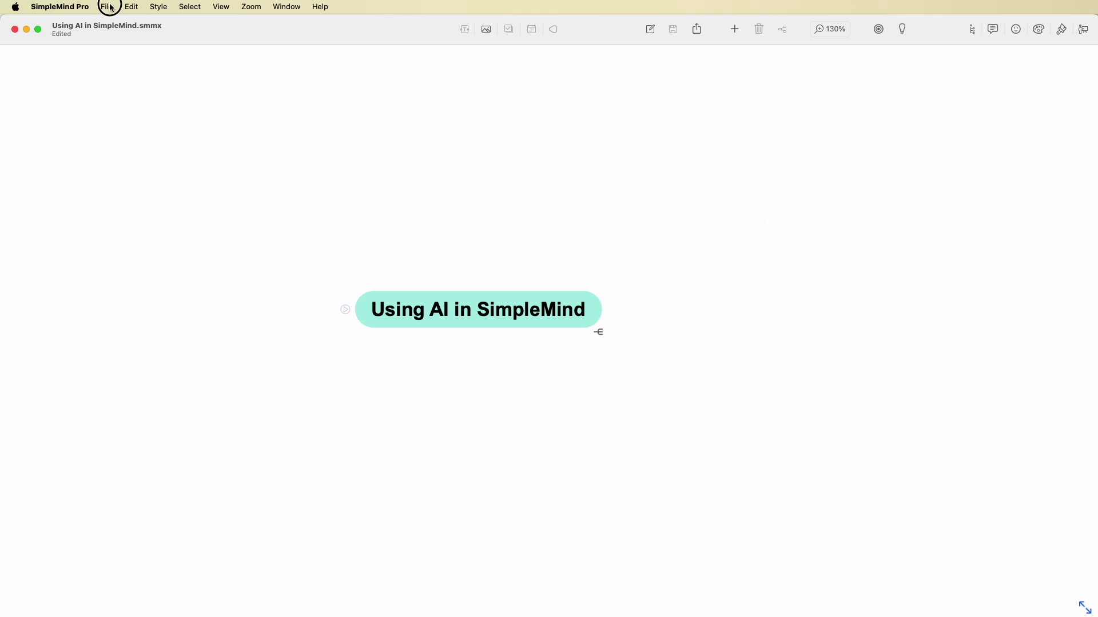
pyautogui.click(107, 7)
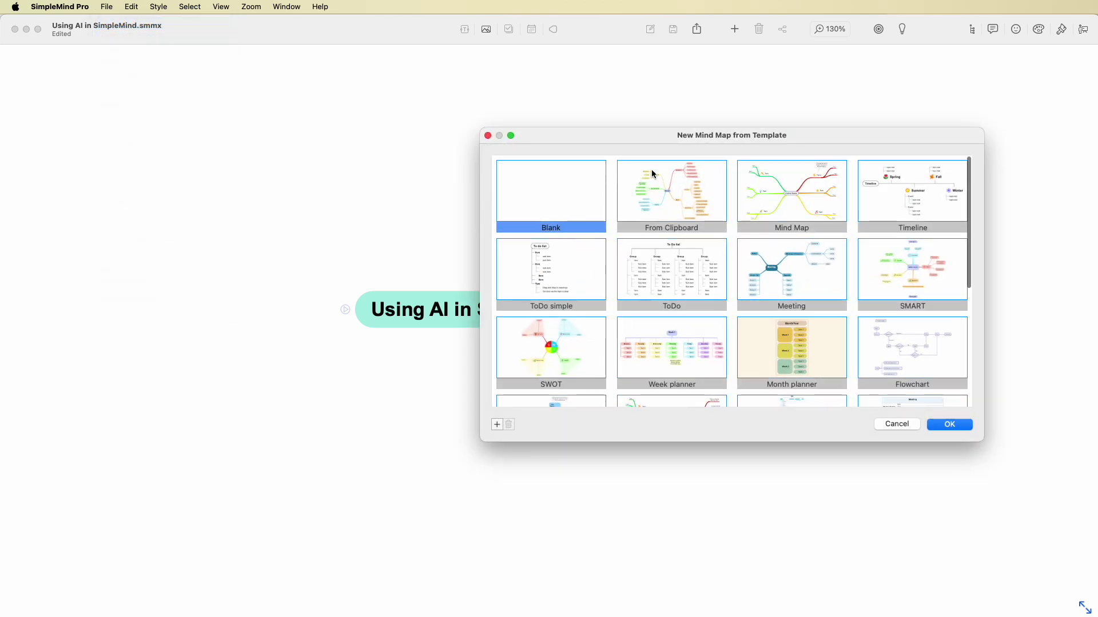
pyautogui.click(673, 203)
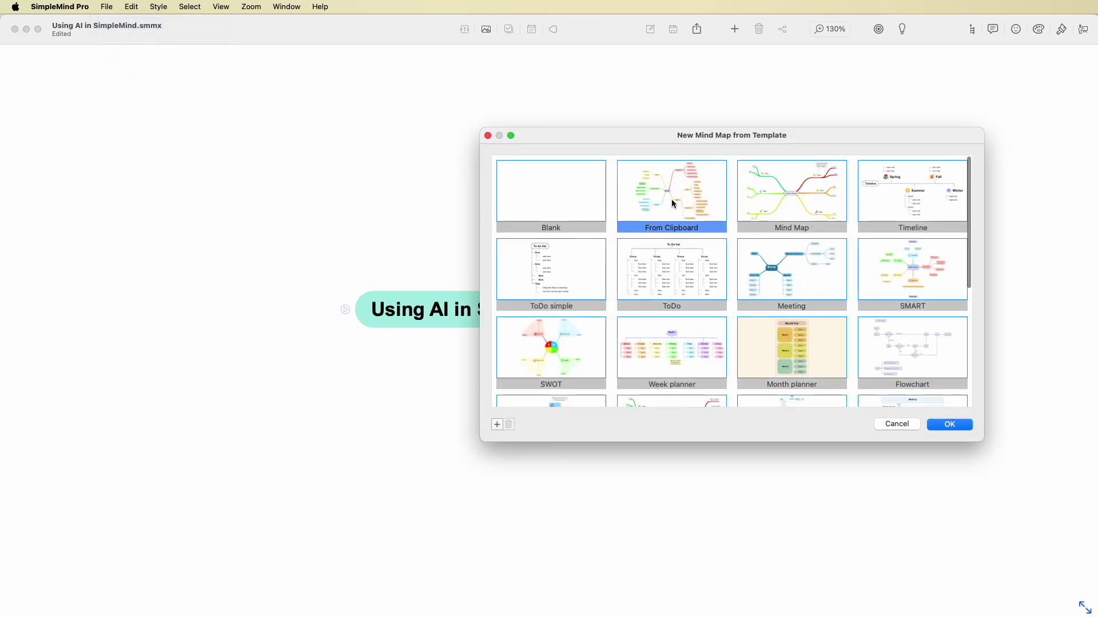
pyautogui.press('Return')
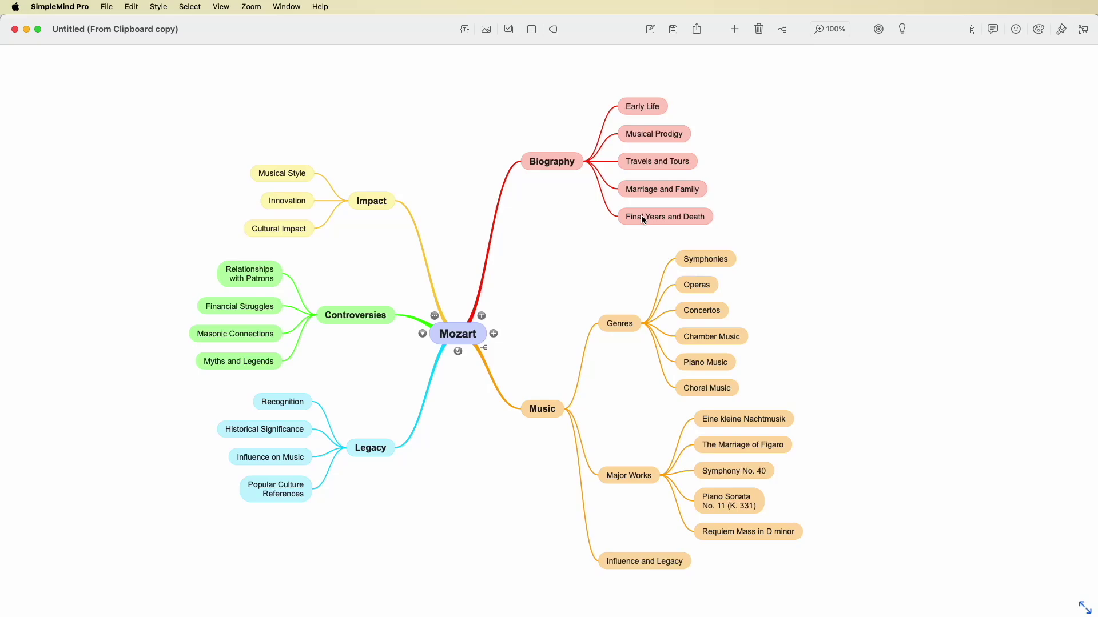
# Ask ChatGPT for an OPML2 outline of Mozart's early life and copy the code.
pyautogui.click(641, 106)
pyautogui.press('Escape')
pyautogui.press('super+Tab')
pyautogui.write('Give me an outlin')
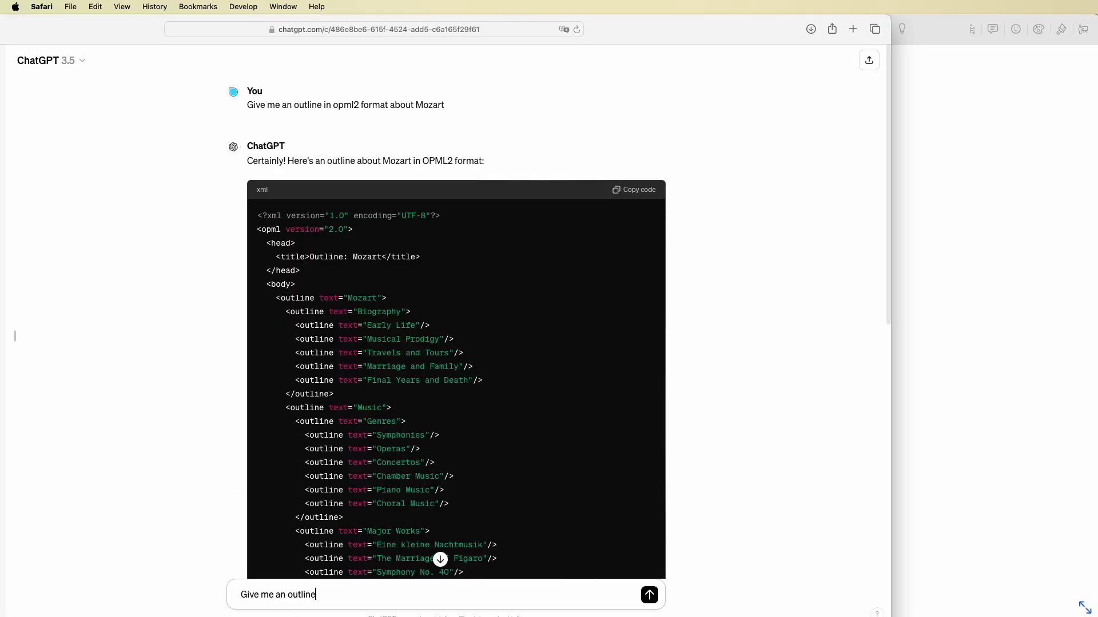
pyautogui.write('e in opml2 format about his early life')
pyautogui.press('Return')
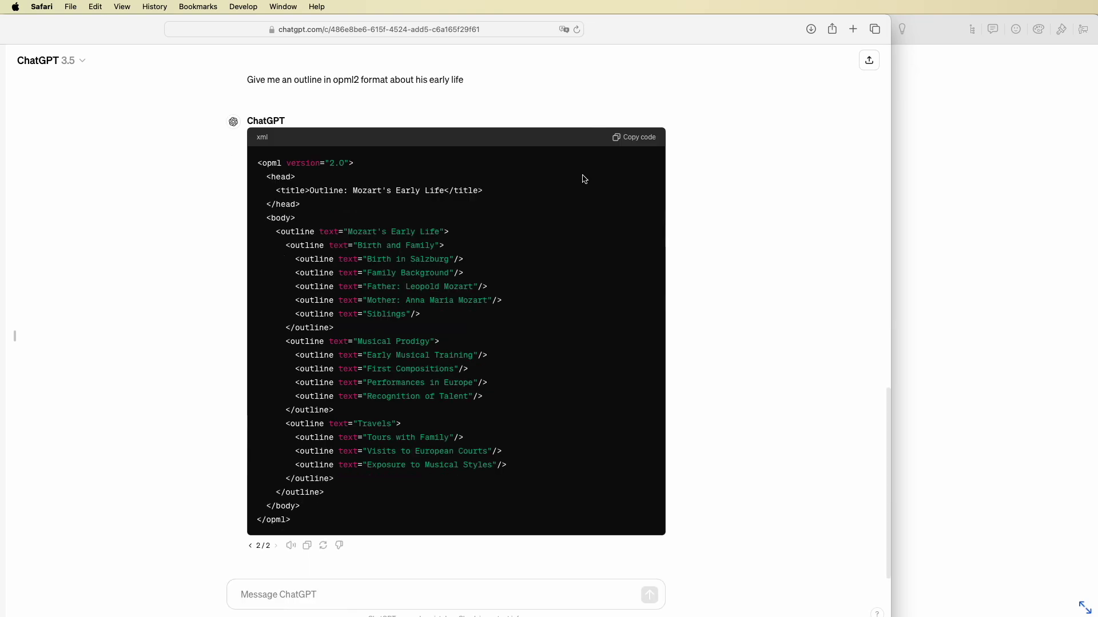
pyautogui.click(635, 139)
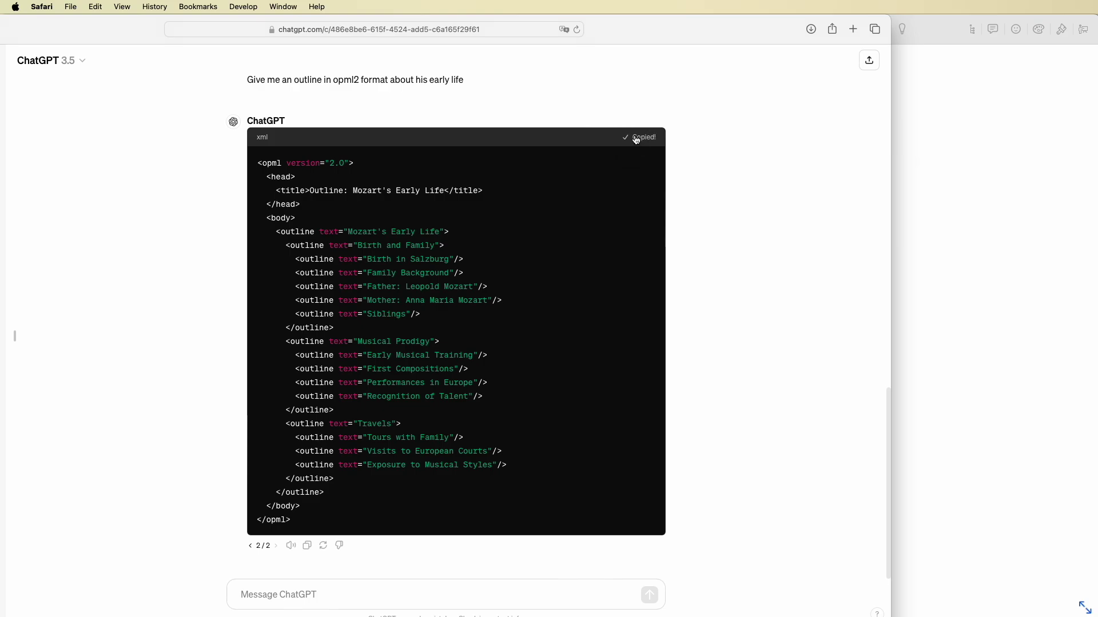
pyautogui.click(915, 167)
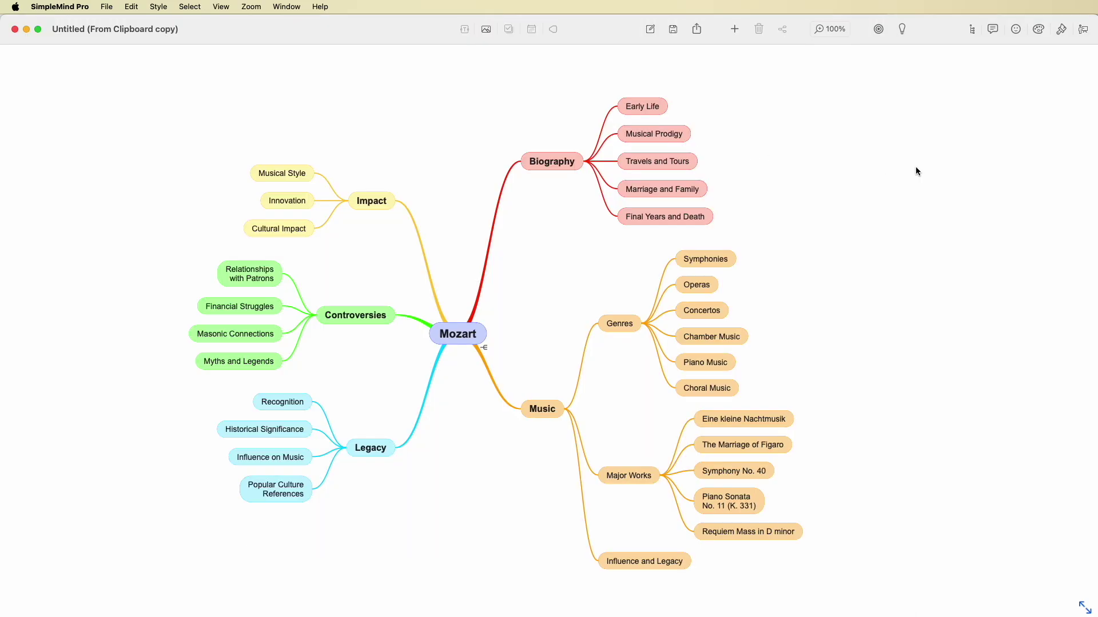
# Paste the early-life outline under Early Life and delete the single Mozart's Early Life topic.
pyautogui.click(635, 105)
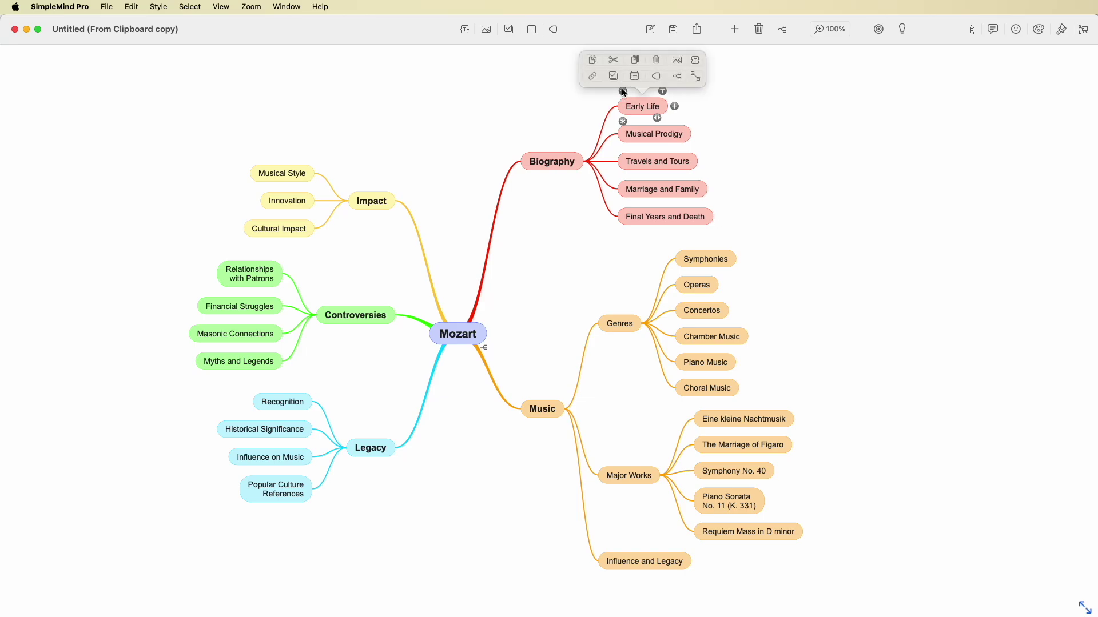
pyautogui.click(636, 60)
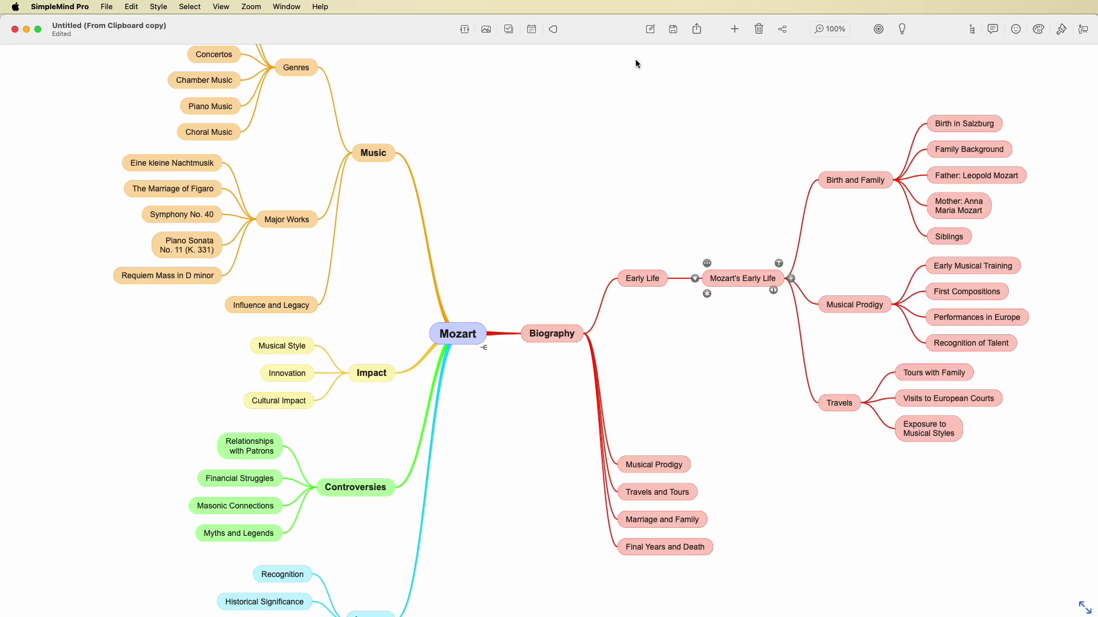
pyautogui.rightClick(714, 280)
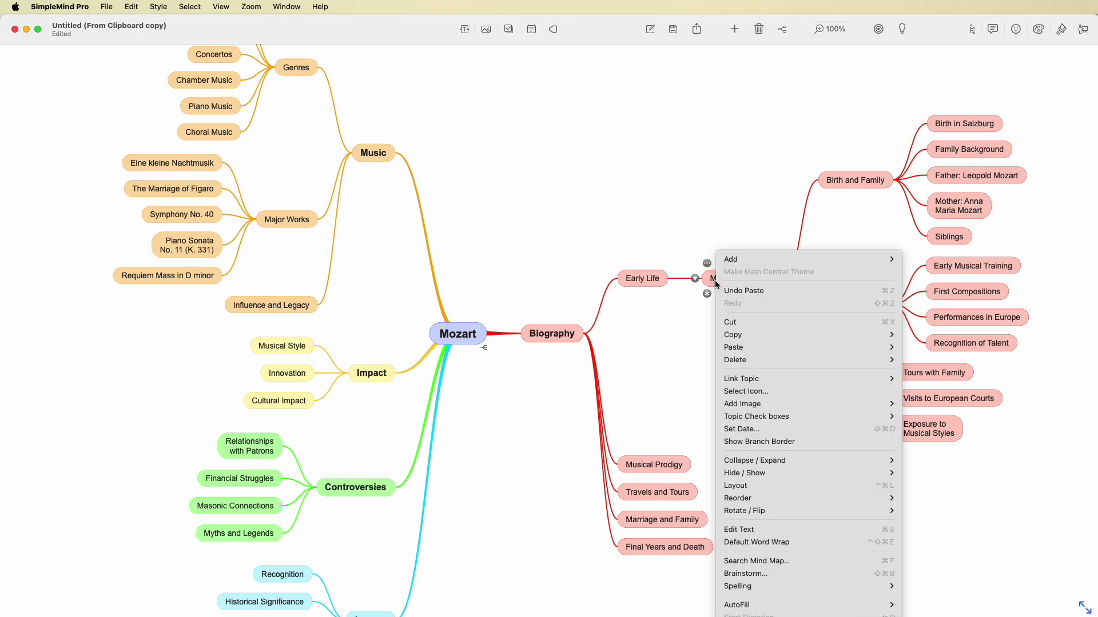
pyautogui.moveTo(806, 359)
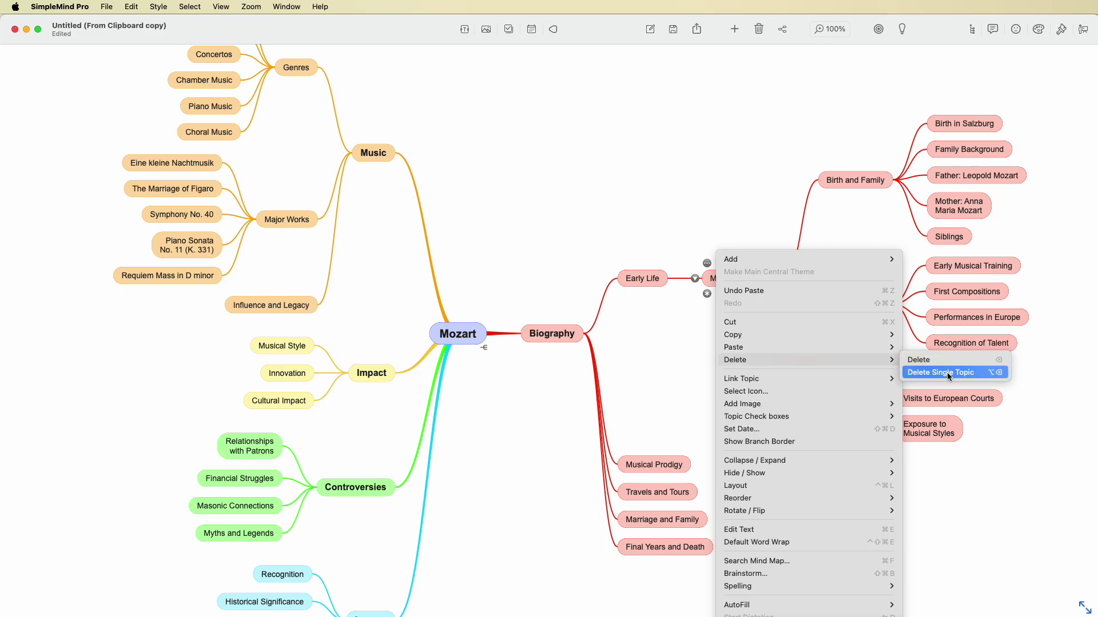
pyautogui.click(947, 375)
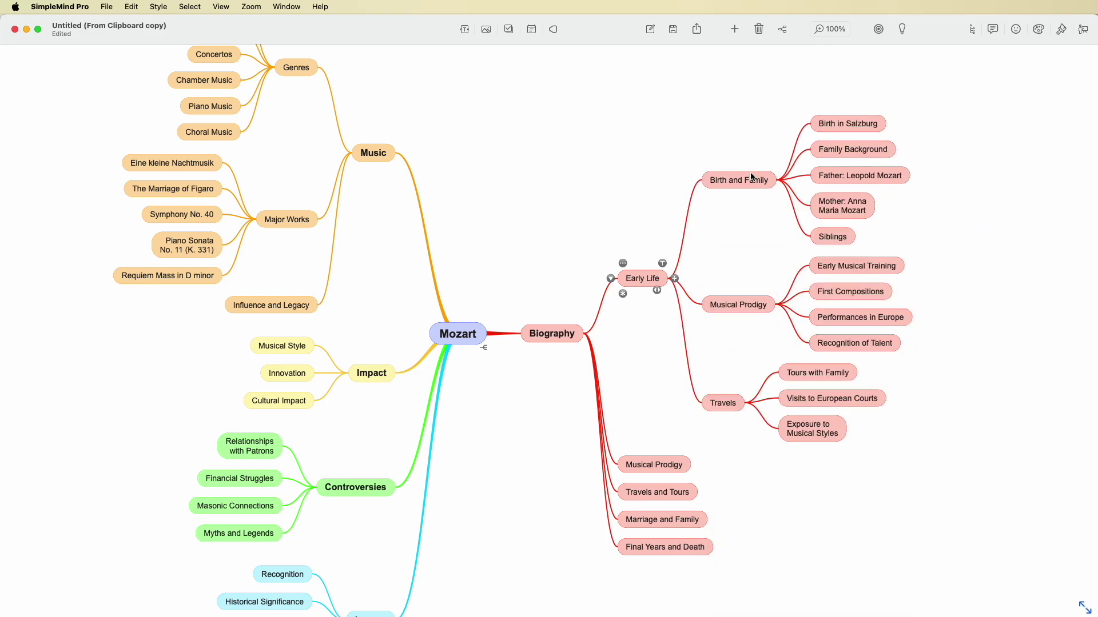
pyautogui.click(633, 185)
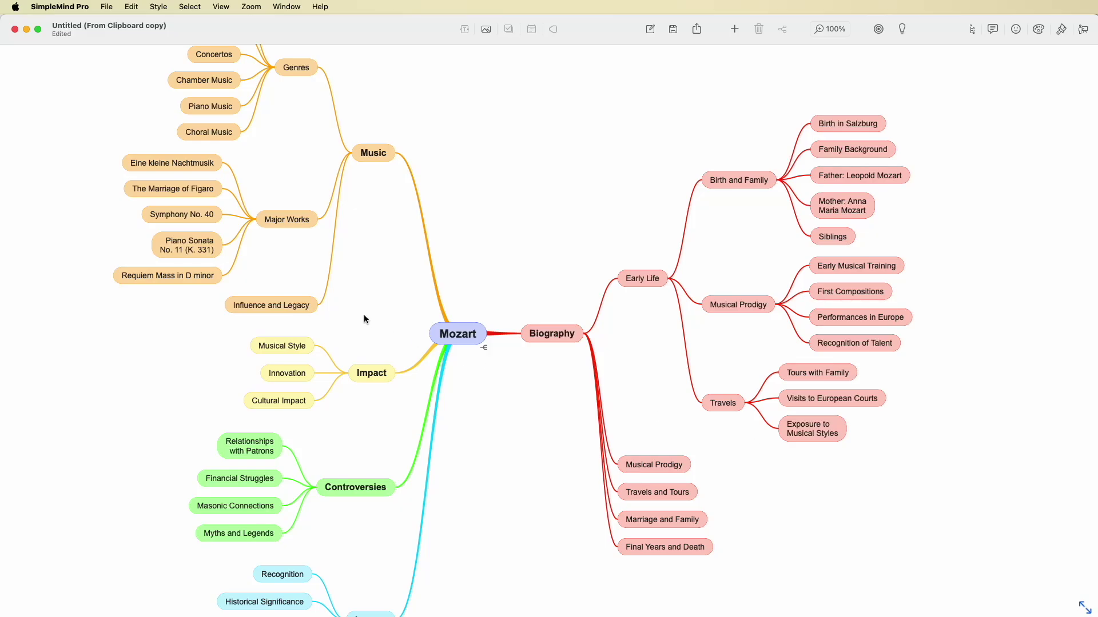
# Select all the text of The Marriage of Figaro topic.
pyautogui.click(168, 191)
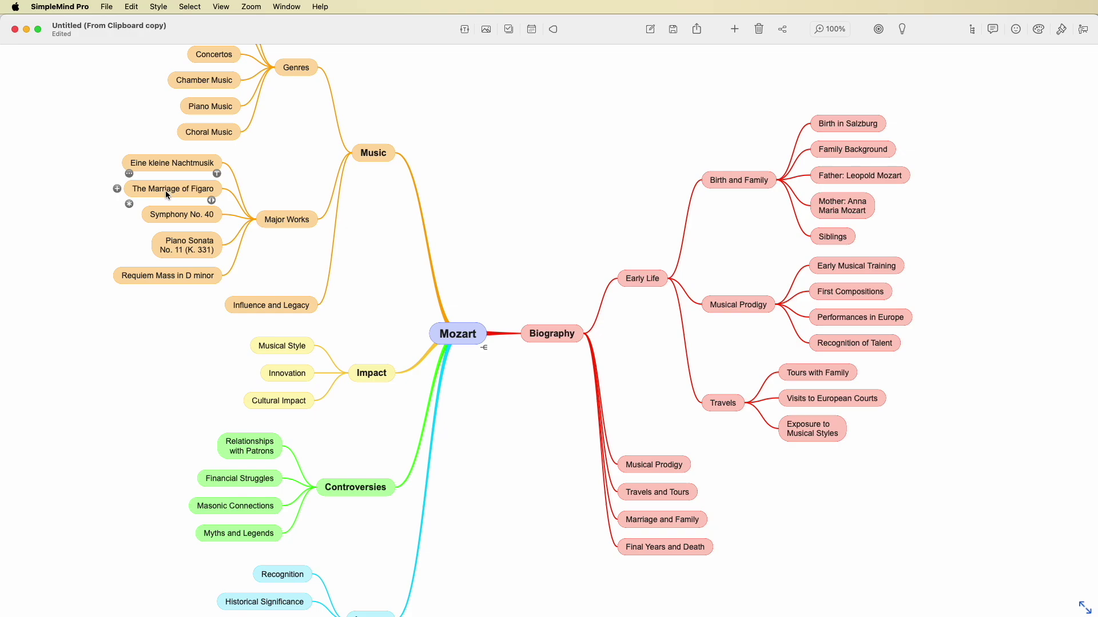
pyautogui.click(166, 190)
pyautogui.click(216, 187)
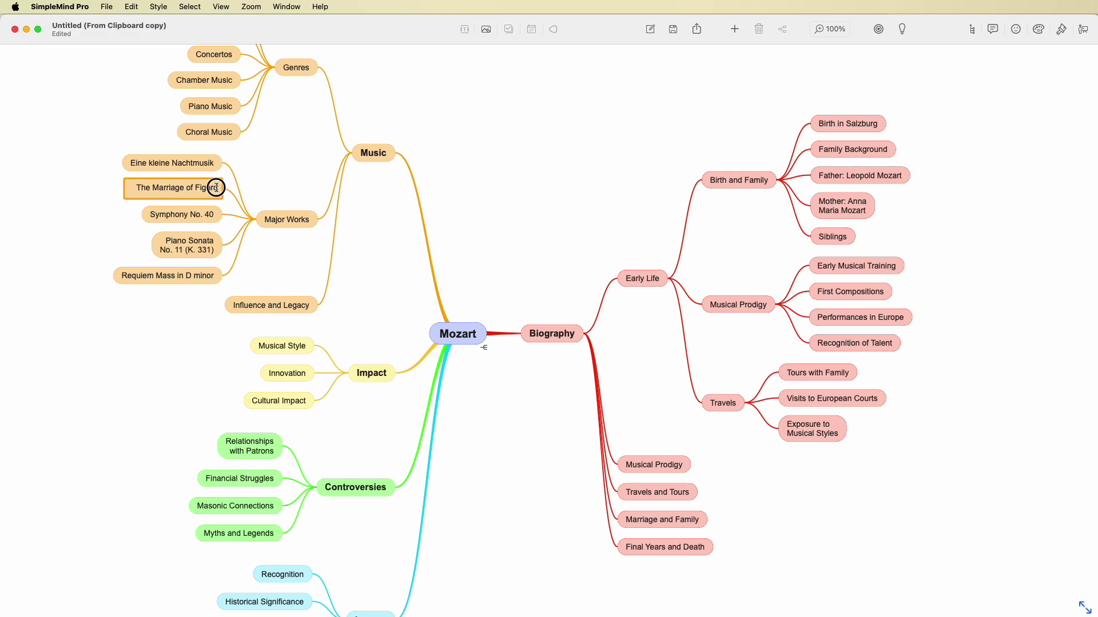
pyautogui.moveTo(216, 187); pyautogui.dragTo(98, 178)
# Ask ChatGPT 'tell me about The Marriage of Figaro' and copy its answer.
pyautogui.press('super+c')
pyautogui.press('super+Tab')
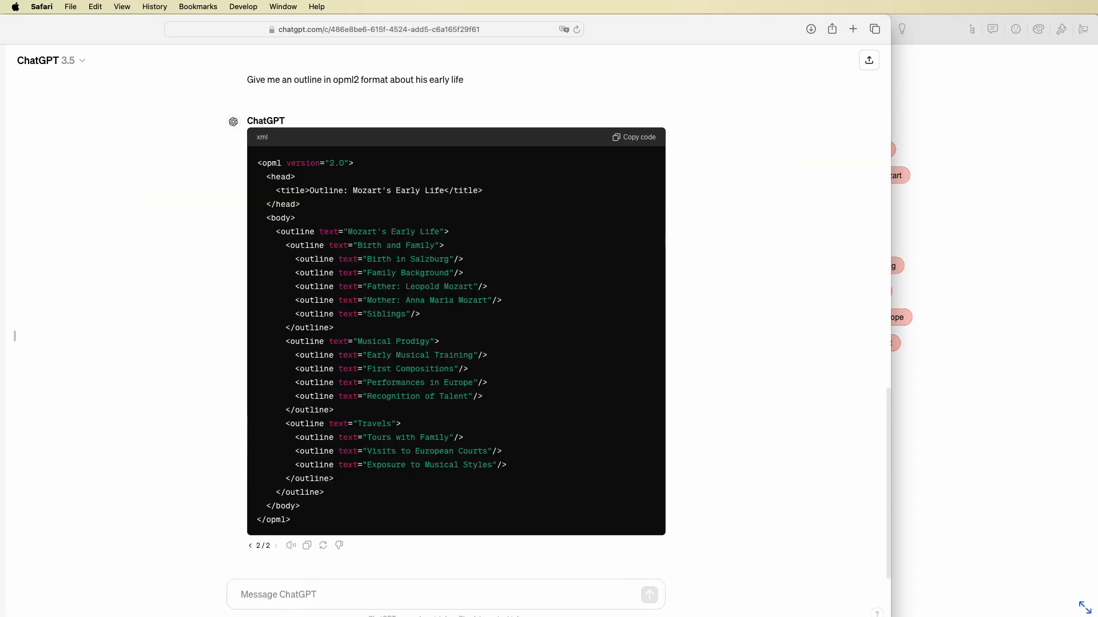
pyautogui.write('tell me about')
pyautogui.press('super+v')
pyautogui.press('Return')
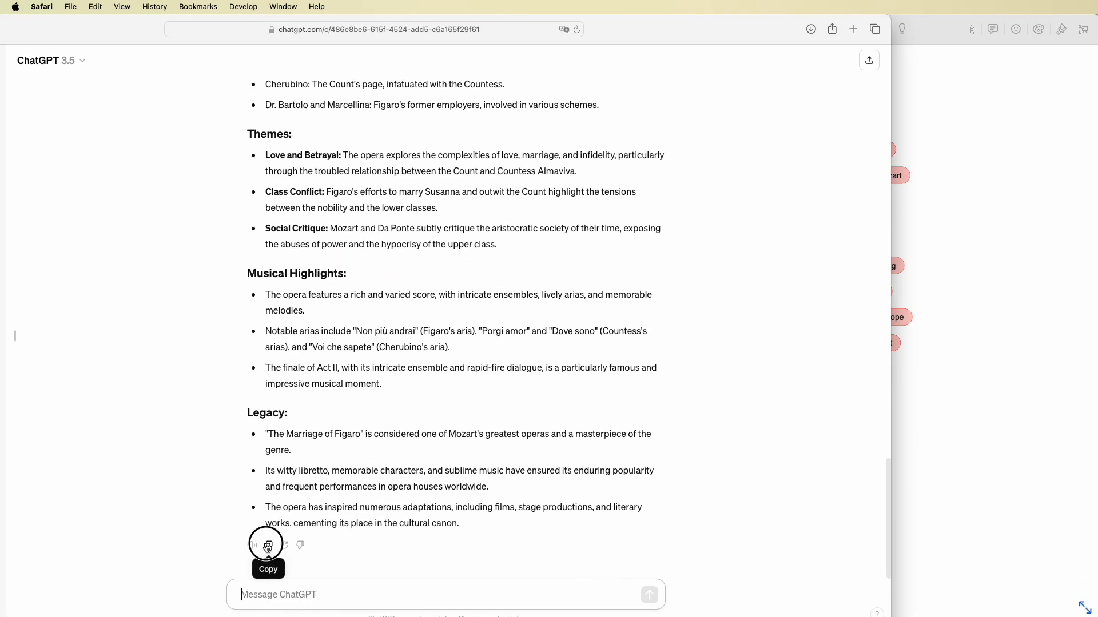
pyautogui.click(268, 546)
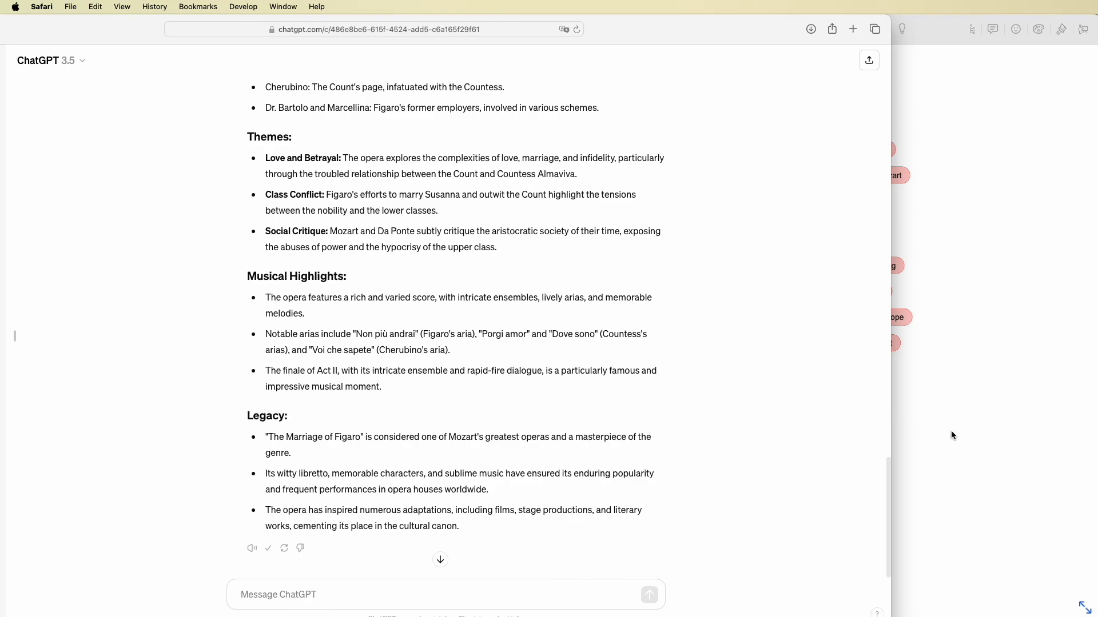
pyautogui.click(951, 432)
pyautogui.click(992, 32)
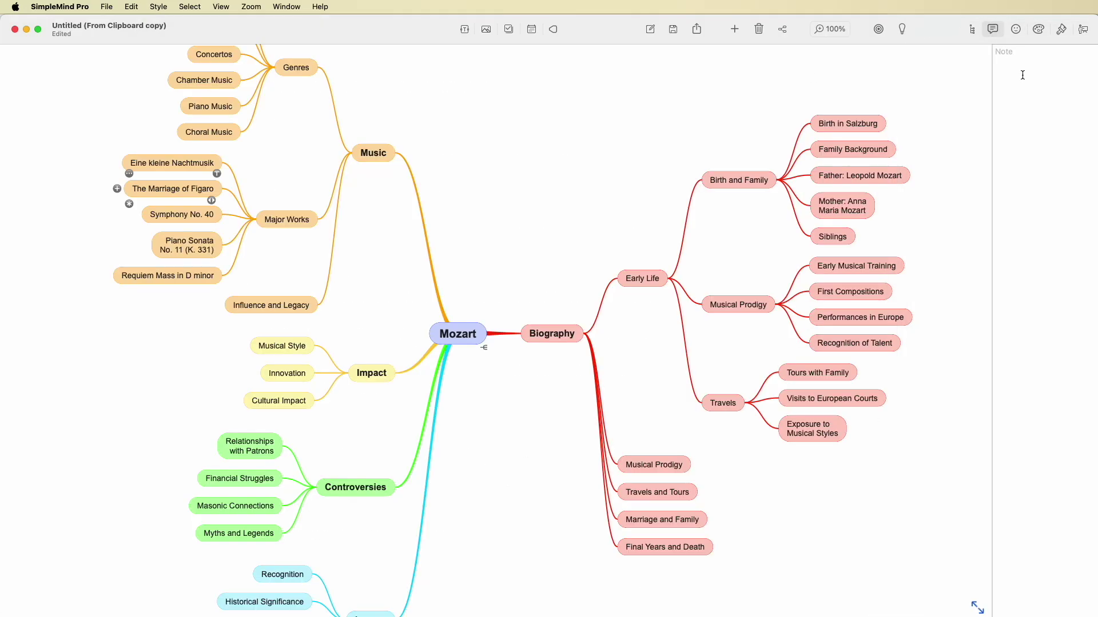
# Paste ChatGPT's opera description into the widened note of The Marriage of Figaro.
pyautogui.moveTo(991, 73); pyautogui.dragTo(876, 77)
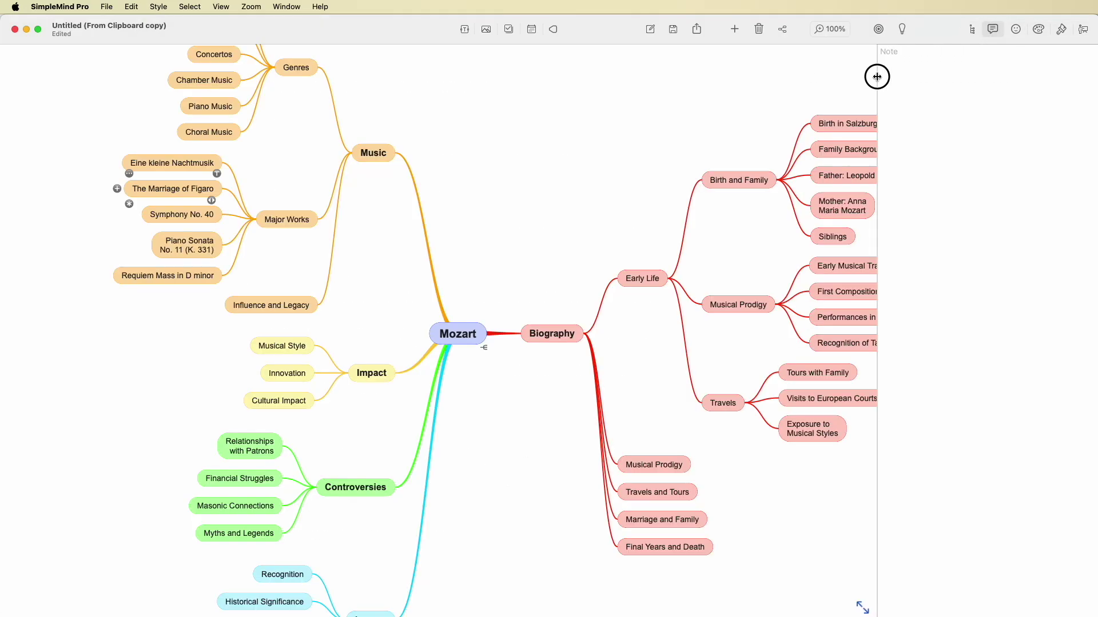
pyautogui.click(927, 66)
pyautogui.press('super+v')
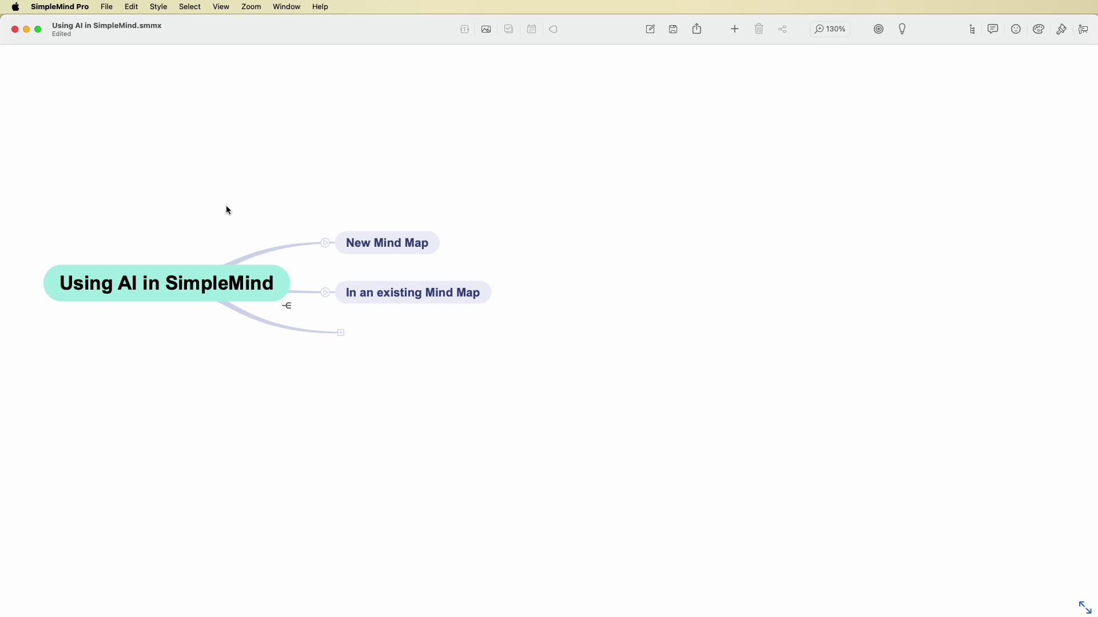
# Expand New Mind Map, In an existing Mind Map and Paste topics as an outline branches.
pyautogui.click(326, 244)
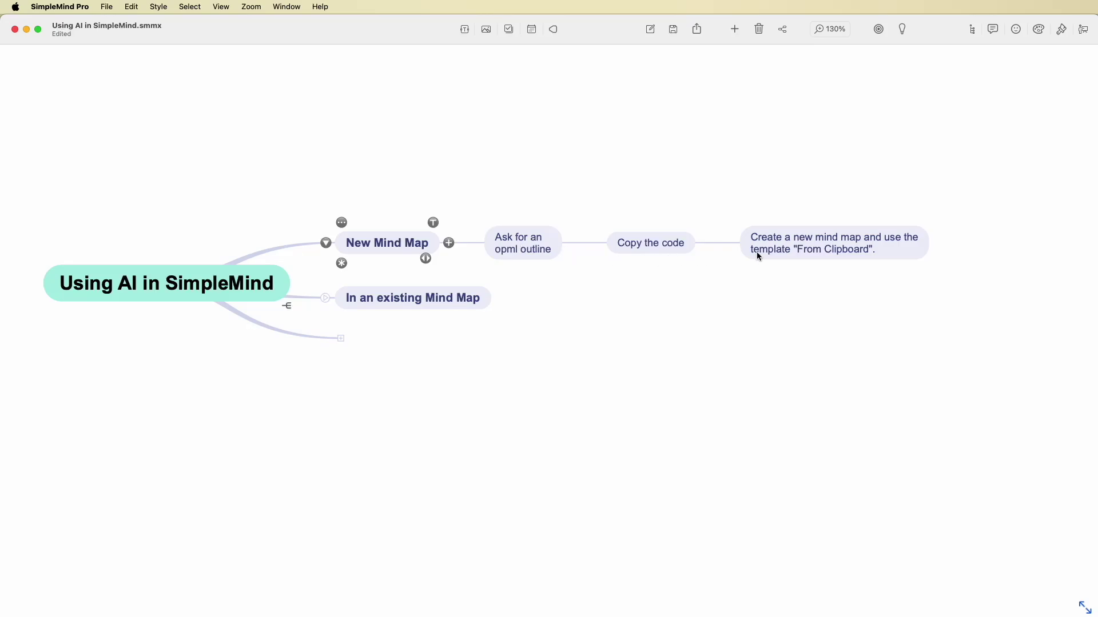
pyautogui.click(324, 298)
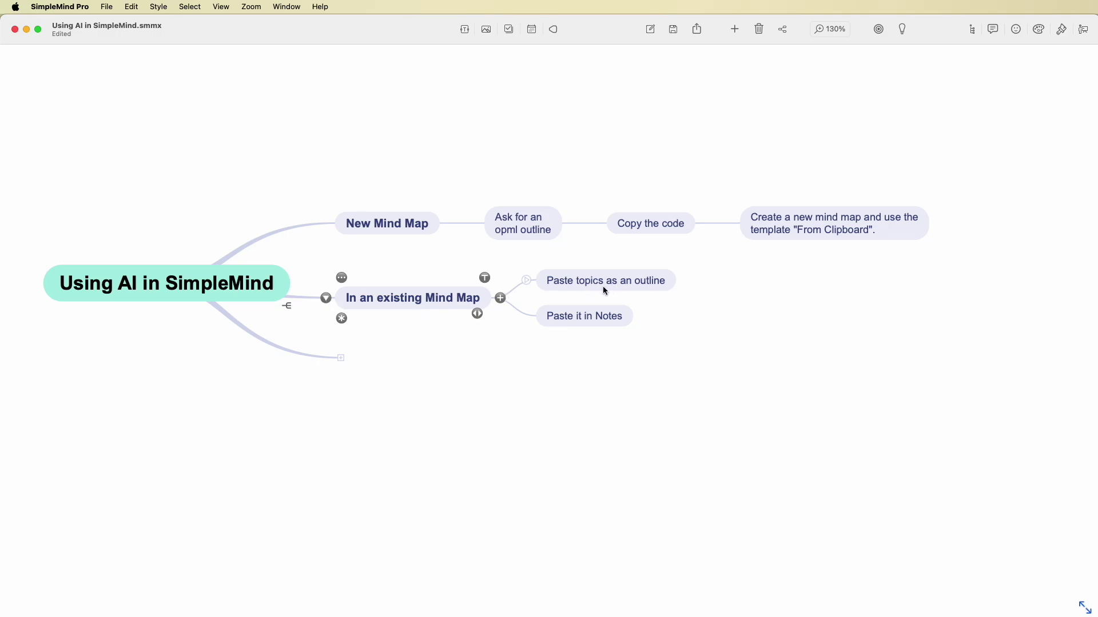
pyautogui.click(527, 281)
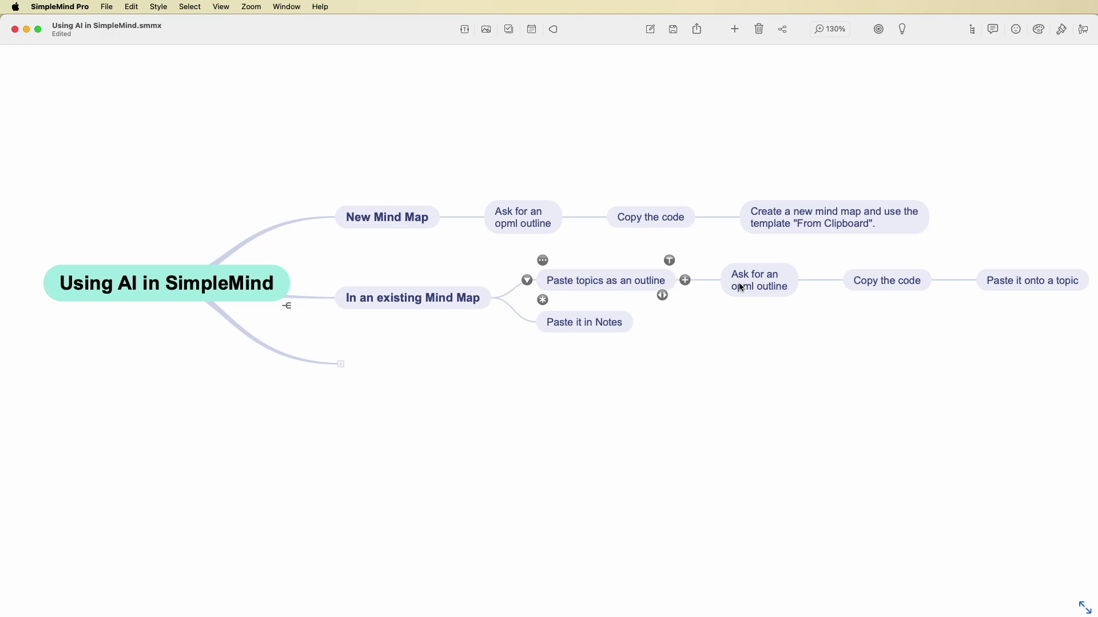
pyautogui.click(1018, 282)
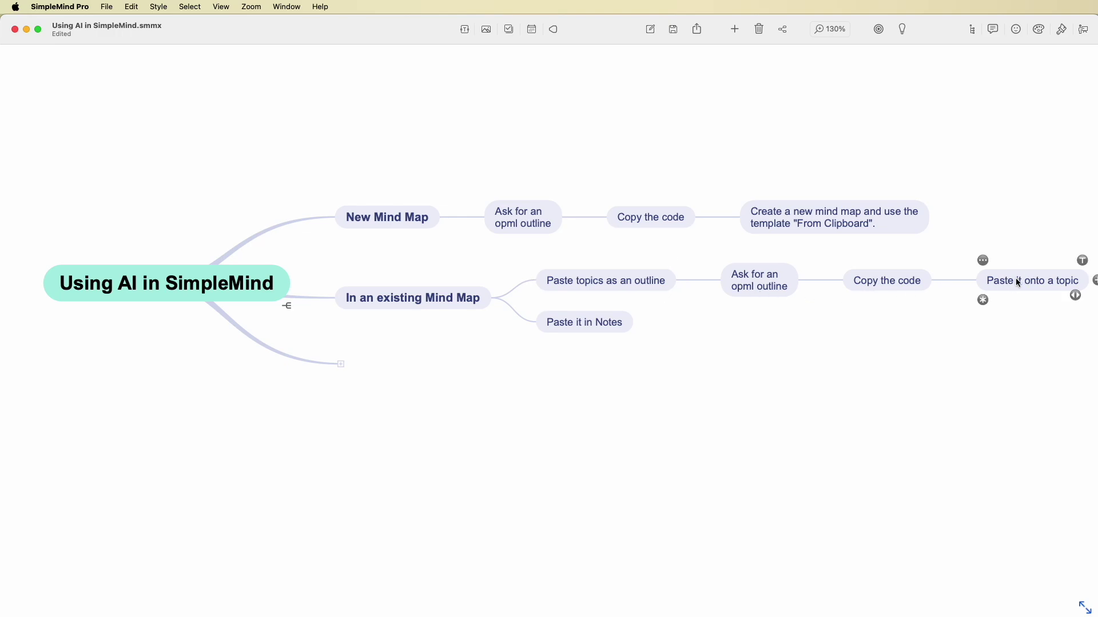
pyautogui.click(571, 327)
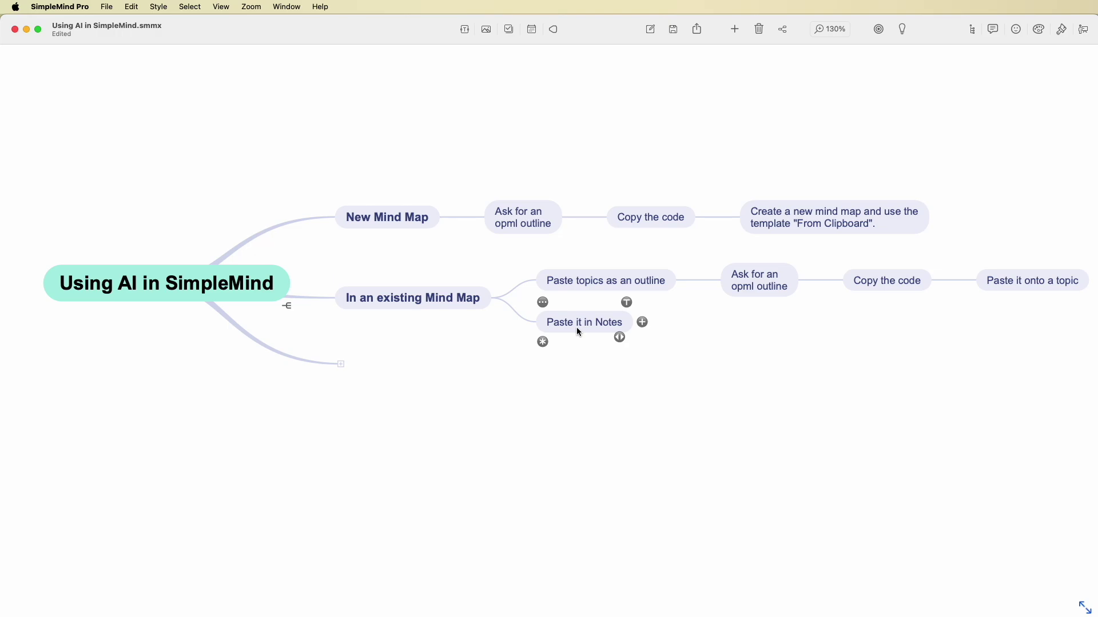
# Paste OPML code into a child topic as text, then again as a My OPML File outline.
pyautogui.click(339, 364)
pyautogui.click(528, 356)
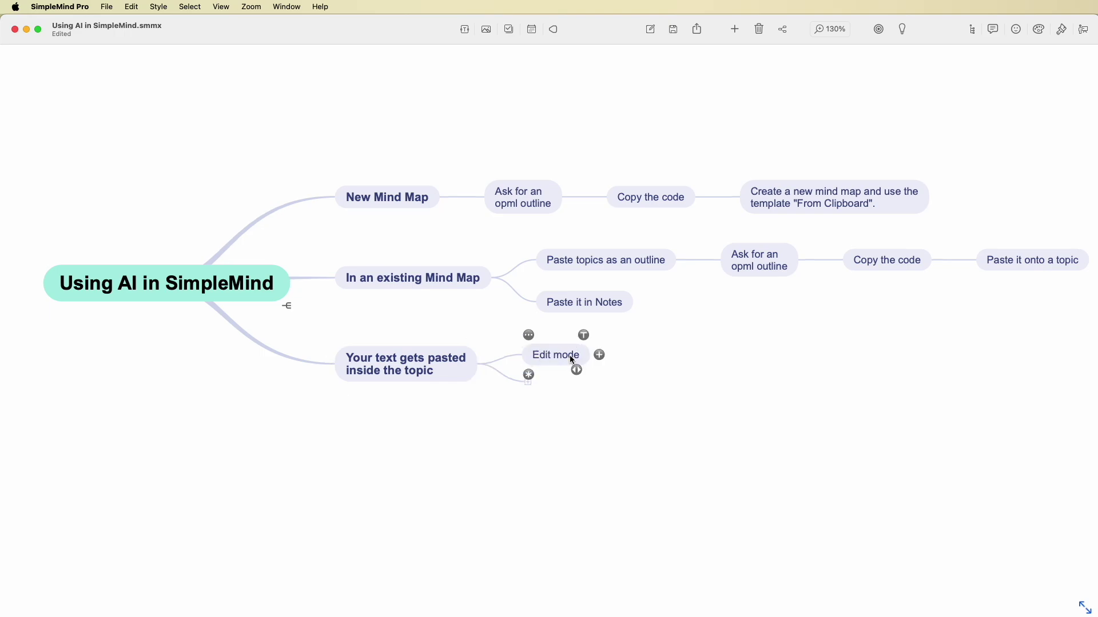
pyautogui.press('super+v')
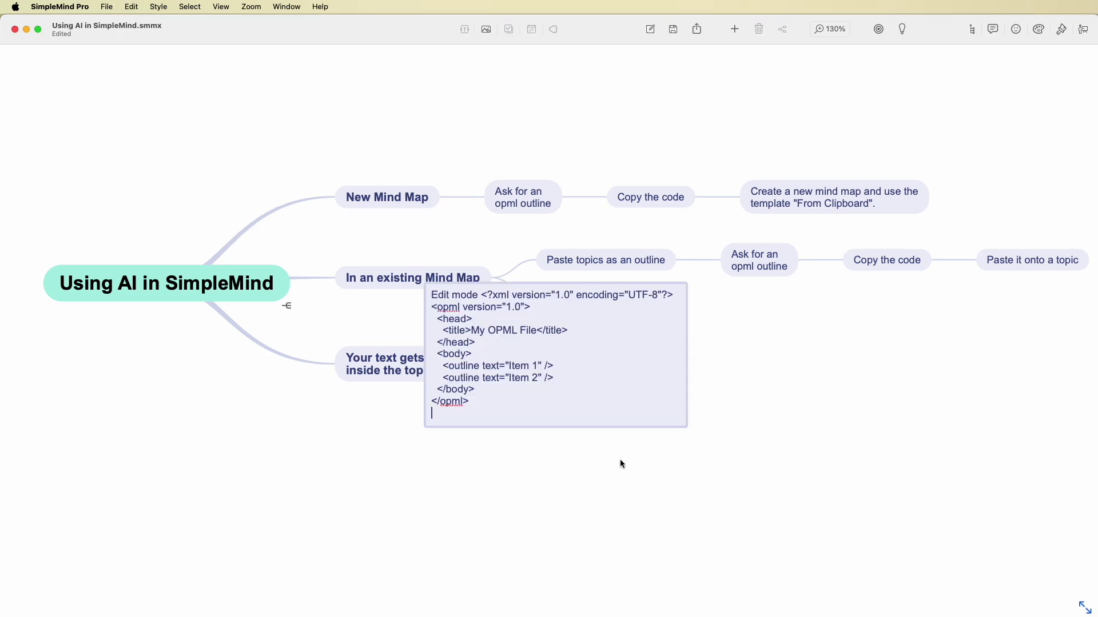
pyautogui.press('Escape')
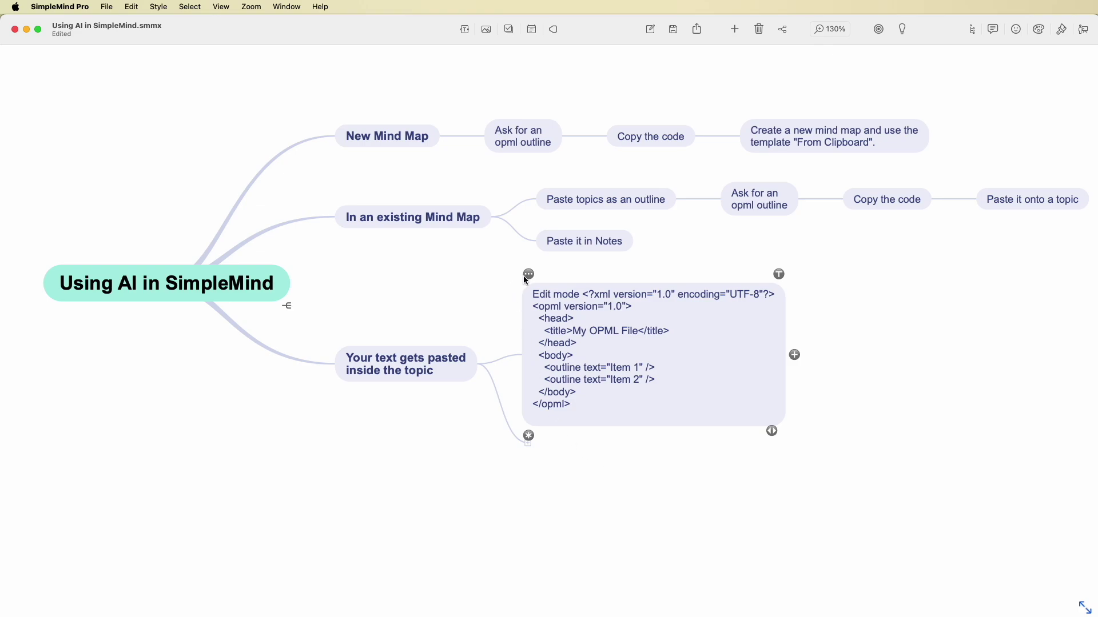
pyautogui.press('super+v')
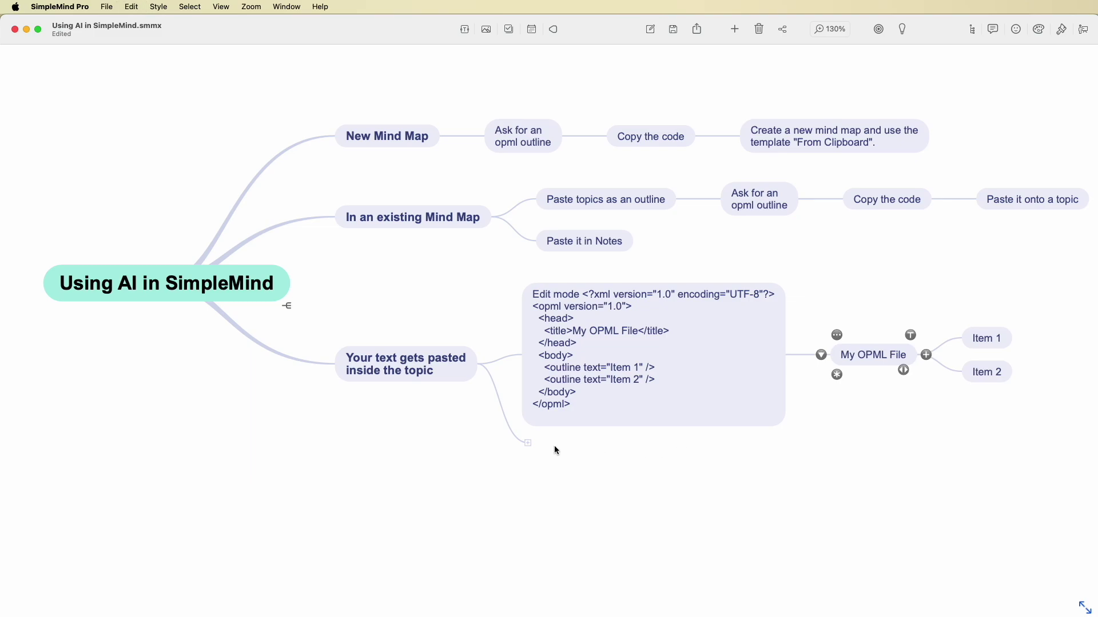
pyautogui.click(528, 444)
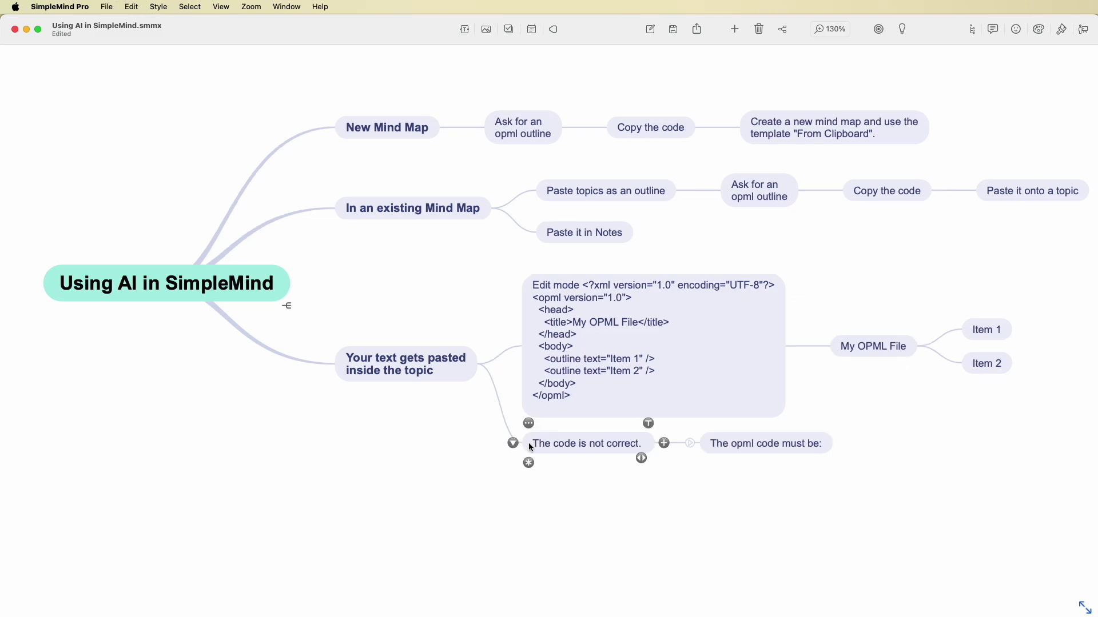
# Expand the 'The opml code must be:' topic under the code-error tip.
pyautogui.click(690, 443)
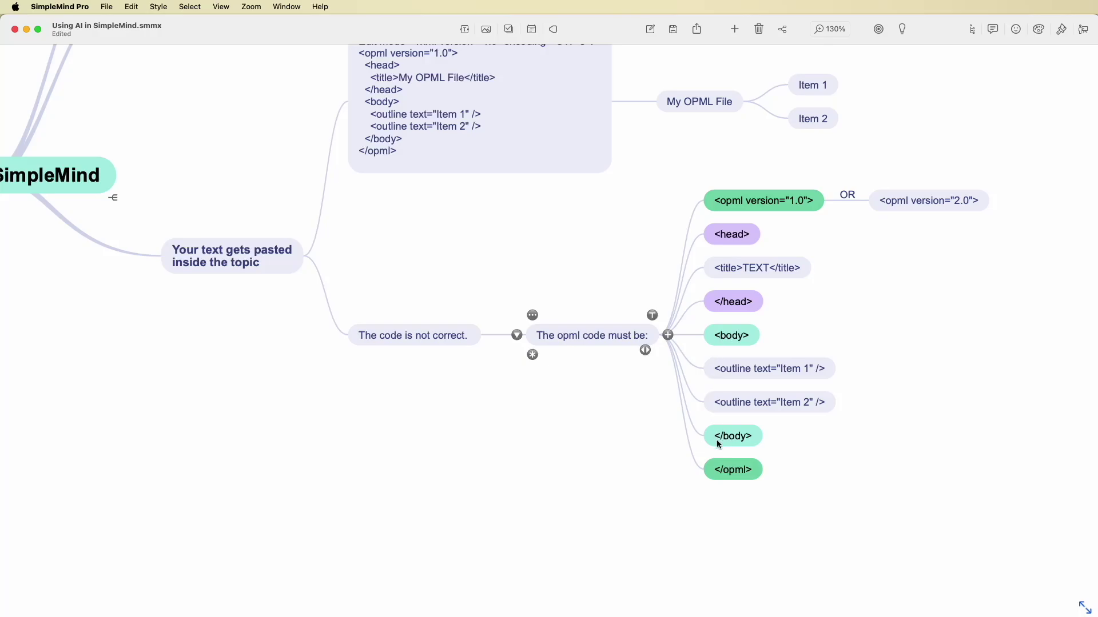
# Paste the OPML code, cut off at the Item 2 line, under 'The code is not correct.' as plain text.
pyautogui.moveTo(576, 232); pyautogui.dragTo(617, 292)
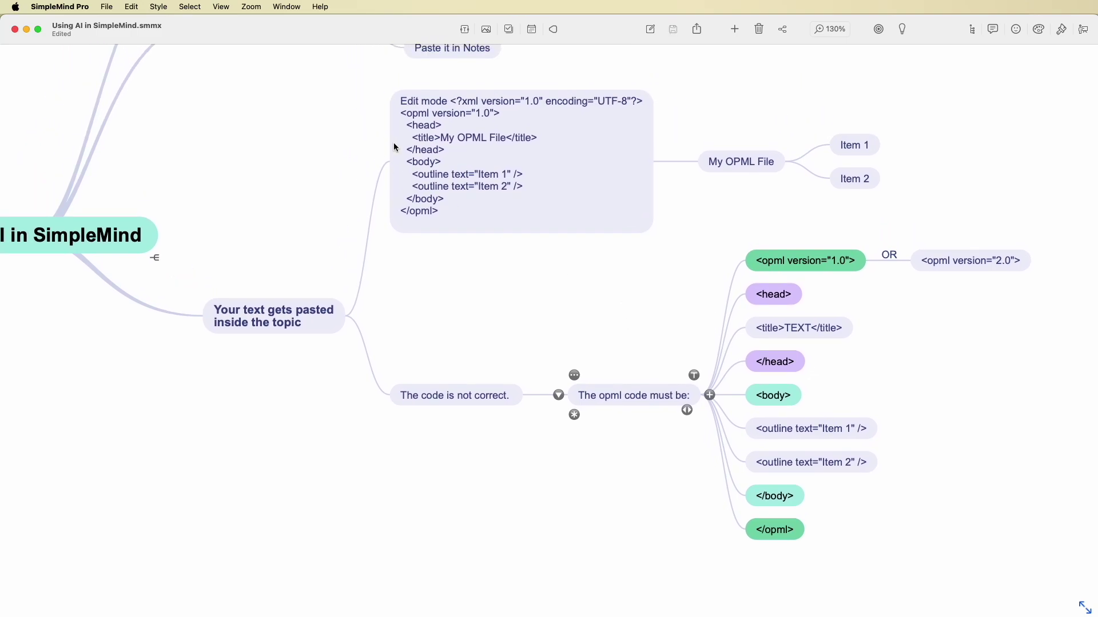
pyautogui.doubleClick(432, 128)
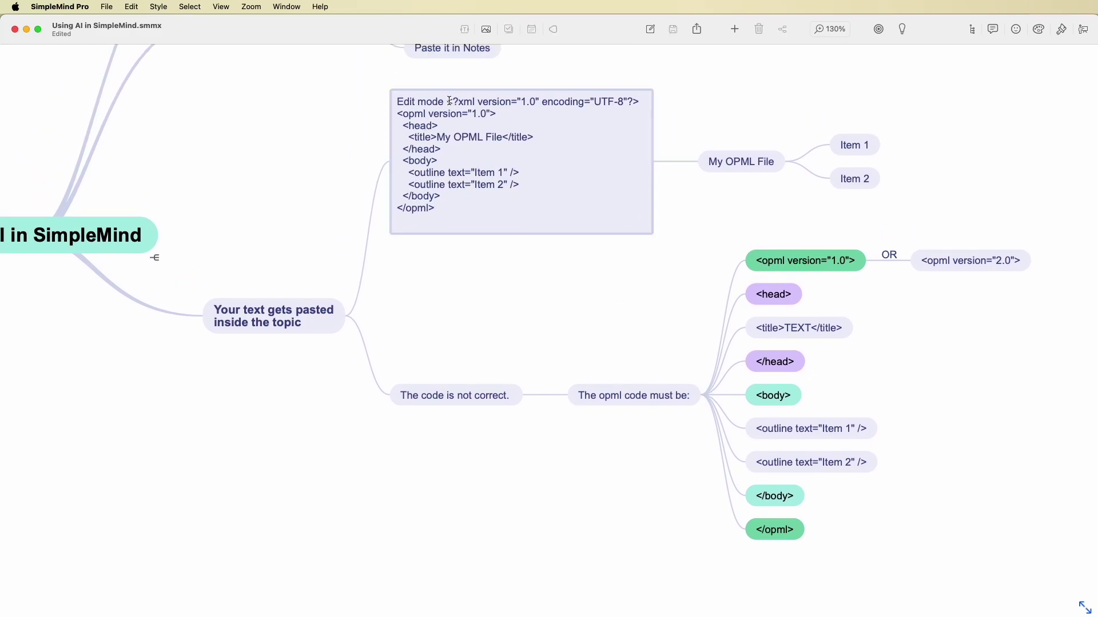
pyautogui.moveTo(449, 102); pyautogui.dragTo(548, 189)
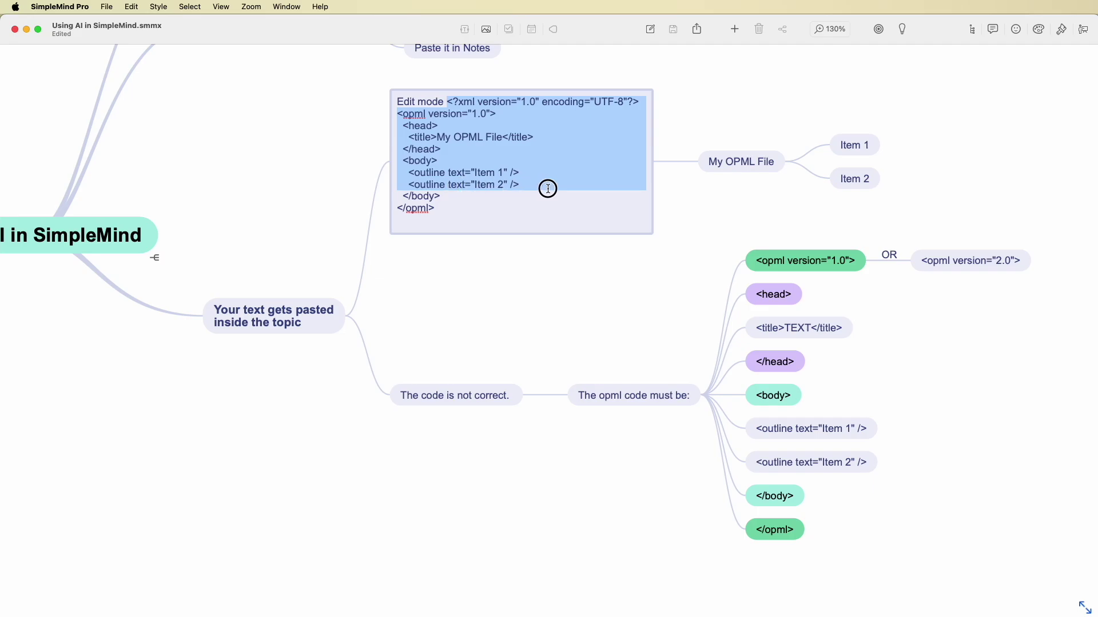
pyautogui.click(467, 399)
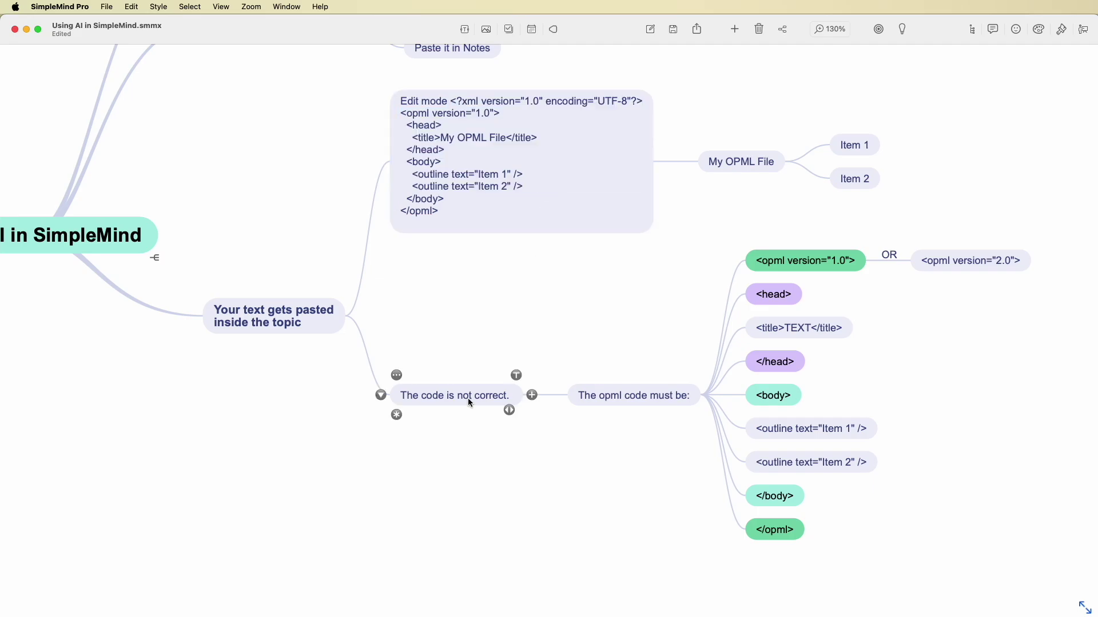
pyautogui.press('super+v')
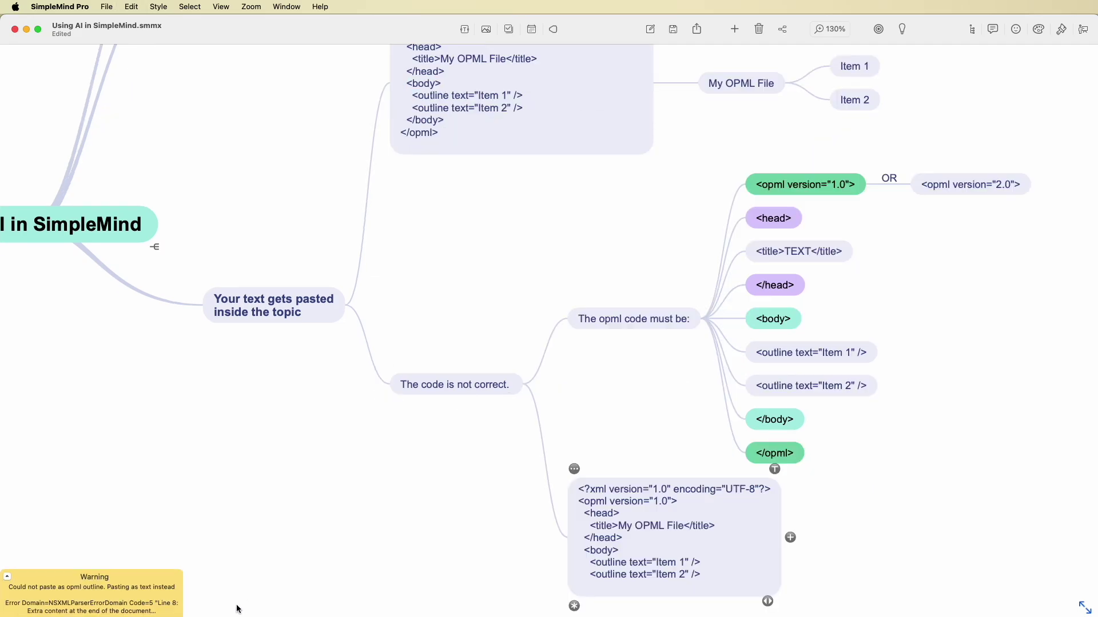